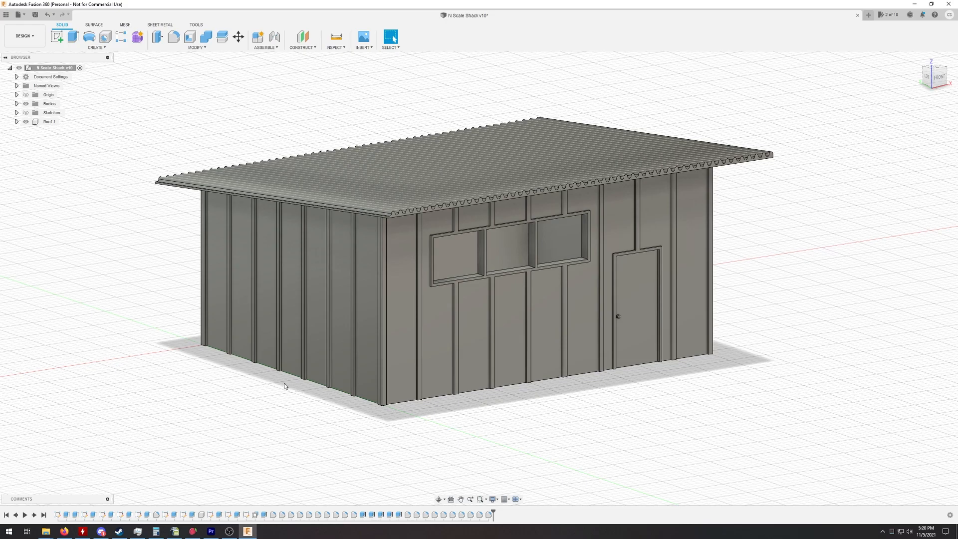
pyautogui.moveTo(266, 401)
pyautogui.keyDown('shift'); pyautogui.mouseDown(button='middle')
pyautogui.moveTo(246, 396)
pyautogui.moveTo(338, 413)
pyautogui.mouseUp(button='middle'); pyautogui.keyUp('shift')
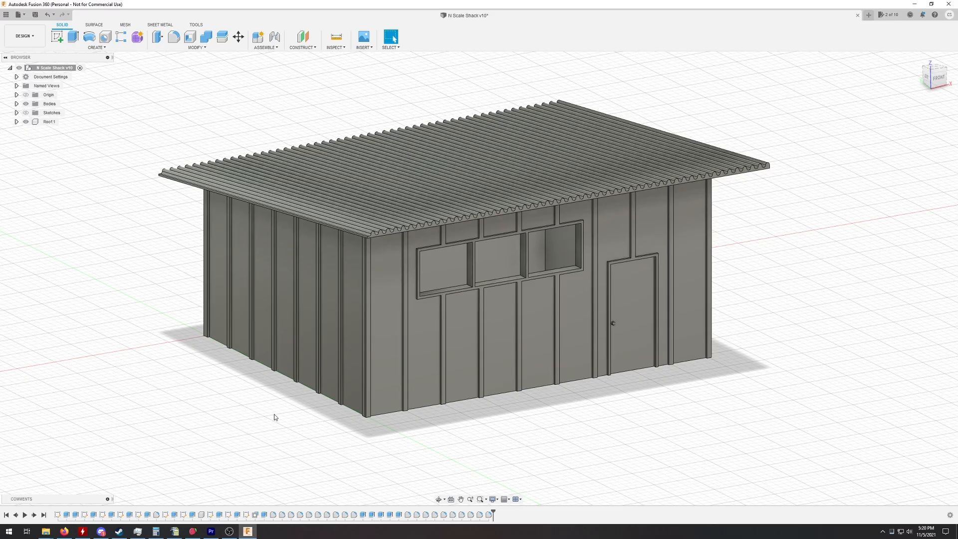
pyautogui.moveTo(269, 417)
pyautogui.keyDown('shift'); pyautogui.mouseDown(button='middle')
pyautogui.moveTo(364, 413)
pyautogui.moveTo(349, 400)
pyautogui.moveTo(302, 401)
pyautogui.moveTo(342, 391)
pyautogui.moveTo(396, 392)
pyautogui.moveTo(395, 403)
pyautogui.moveTo(406, 402)
pyautogui.moveTo(372, 410)
pyautogui.mouseUp(button='middle'); pyautogui.keyUp('shift')
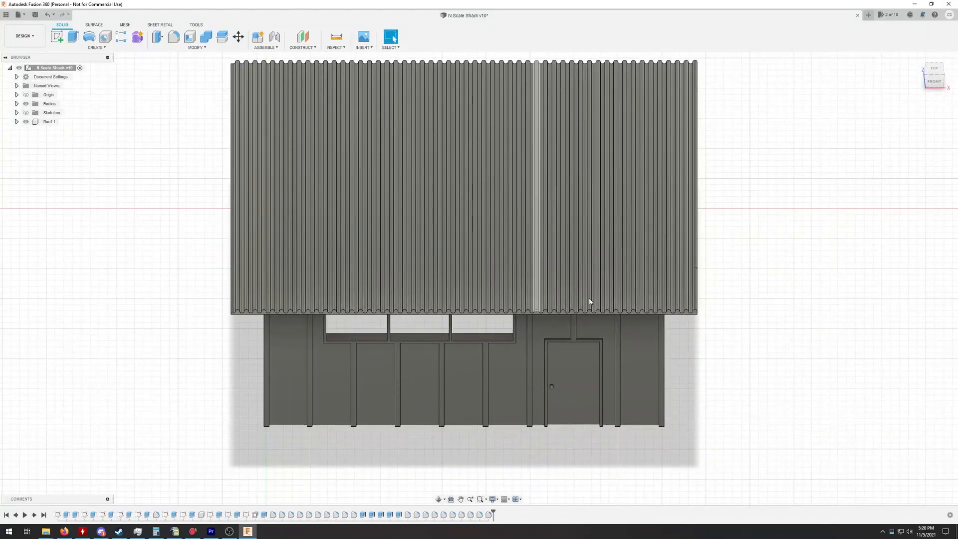
pyautogui.press('F6')
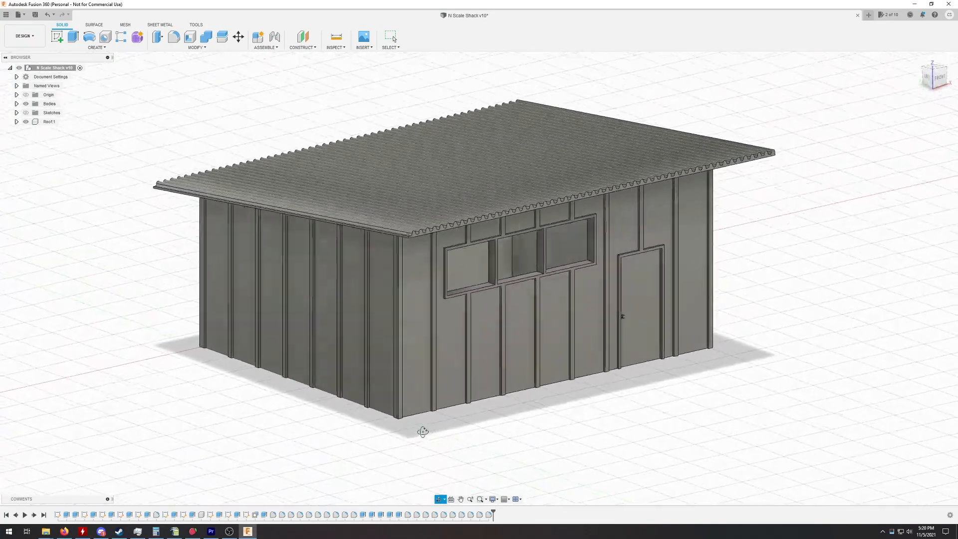
pyautogui.click(26, 103)
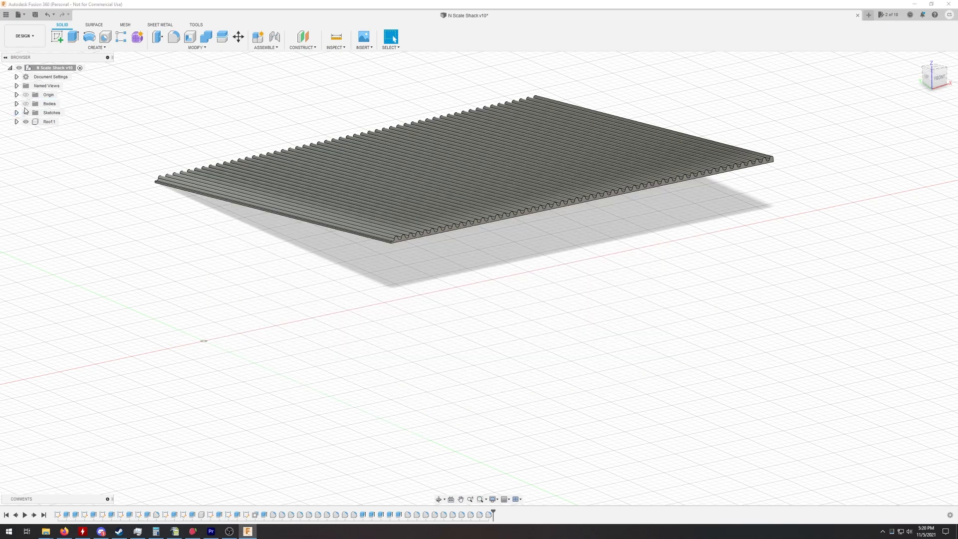
pyautogui.click(25, 104)
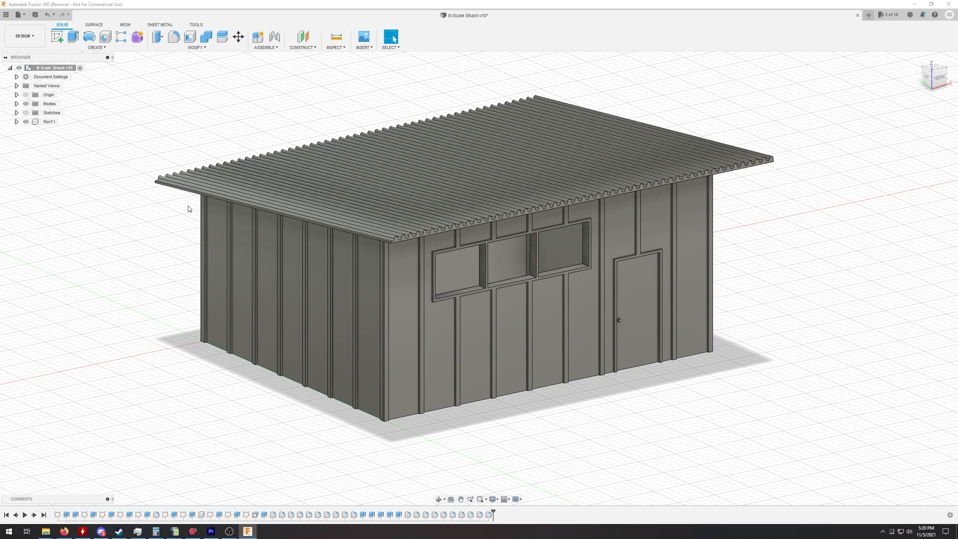
pyautogui.moveTo(505, 425)
pyautogui.mouseDown(button='middle')
pyautogui.moveTo(502, 407)
pyautogui.moveTo(507, 420)
pyautogui.mouseUp(button='middle')
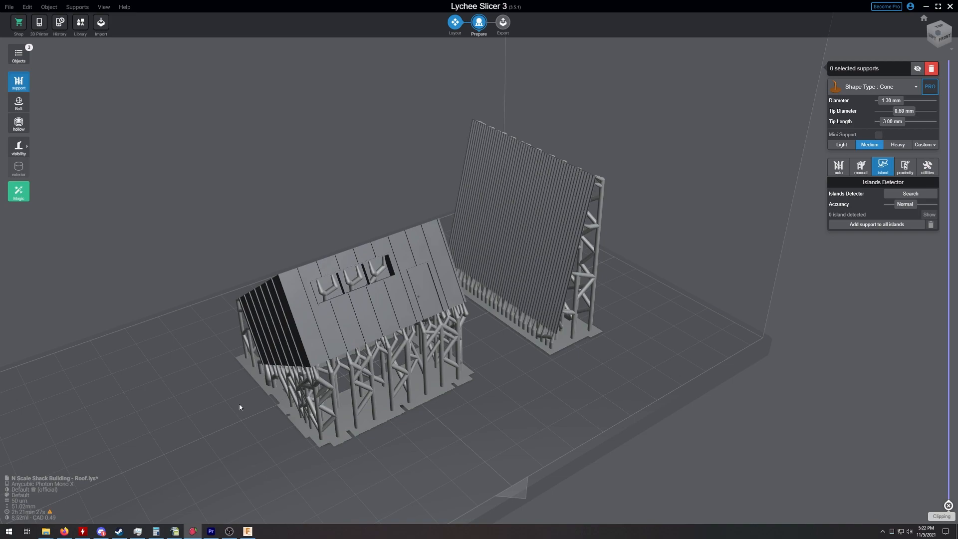
pyautogui.moveTo(450, 443); pyautogui.dragTo(387, 436)
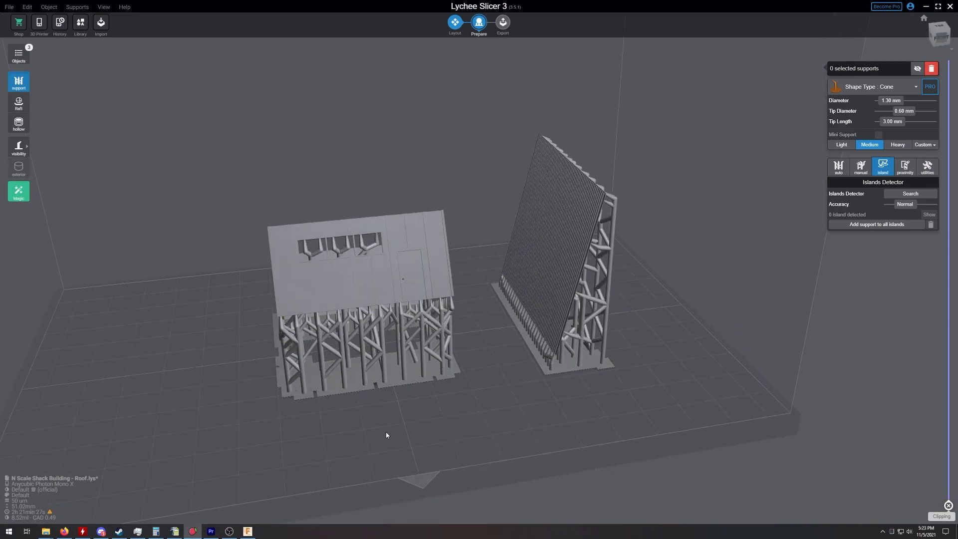
pyautogui.click(365, 318)
pyautogui.click(555, 299)
pyautogui.click(424, 392)
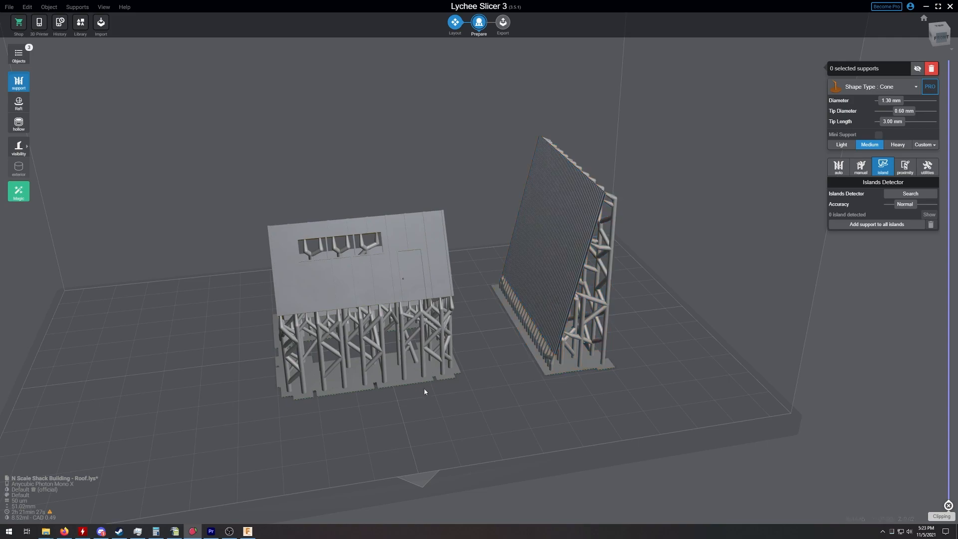
pyautogui.moveTo(317, 427)
pyautogui.mouseDown()
pyautogui.moveTo(403, 423)
pyautogui.moveTo(476, 389)
pyautogui.moveTo(281, 410)
pyautogui.moveTo(419, 428)
pyautogui.moveTo(275, 428)
pyautogui.moveTo(397, 437)
pyautogui.moveTo(295, 438)
pyautogui.moveTo(410, 432)
pyautogui.moveTo(383, 401)
pyautogui.moveTo(494, 406)
pyautogui.moveTo(405, 403)
pyautogui.moveTo(475, 398)
pyautogui.moveTo(422, 393)
pyautogui.moveTo(585, 257)
pyautogui.mouseUp()
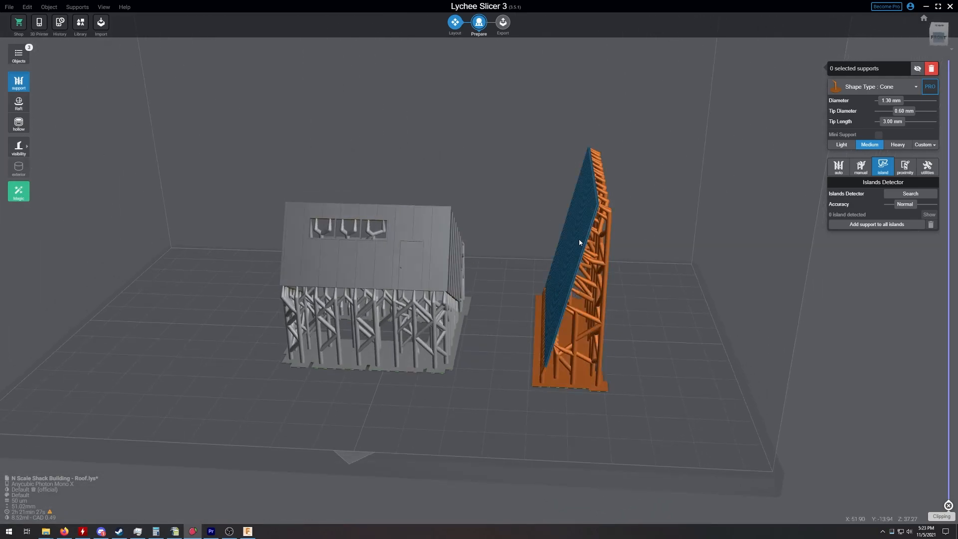
pyautogui.moveTo(543, 333)
pyautogui.mouseDown()
pyautogui.moveTo(481, 390)
pyautogui.moveTo(557, 295)
pyautogui.moveTo(356, 393)
pyautogui.moveTo(432, 419)
pyautogui.moveTo(336, 418)
pyautogui.moveTo(342, 412)
pyautogui.moveTo(356, 419)
pyautogui.moveTo(320, 426)
pyautogui.mouseUp()
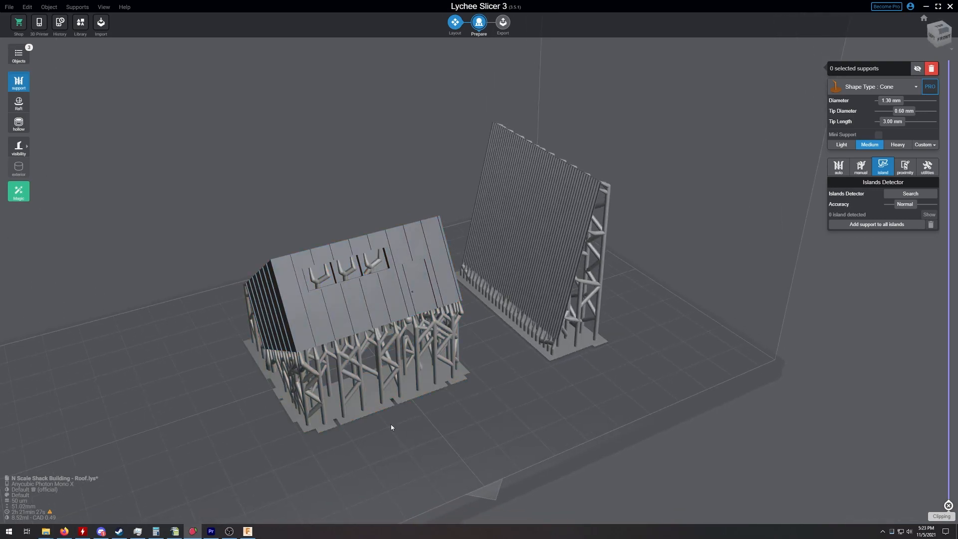